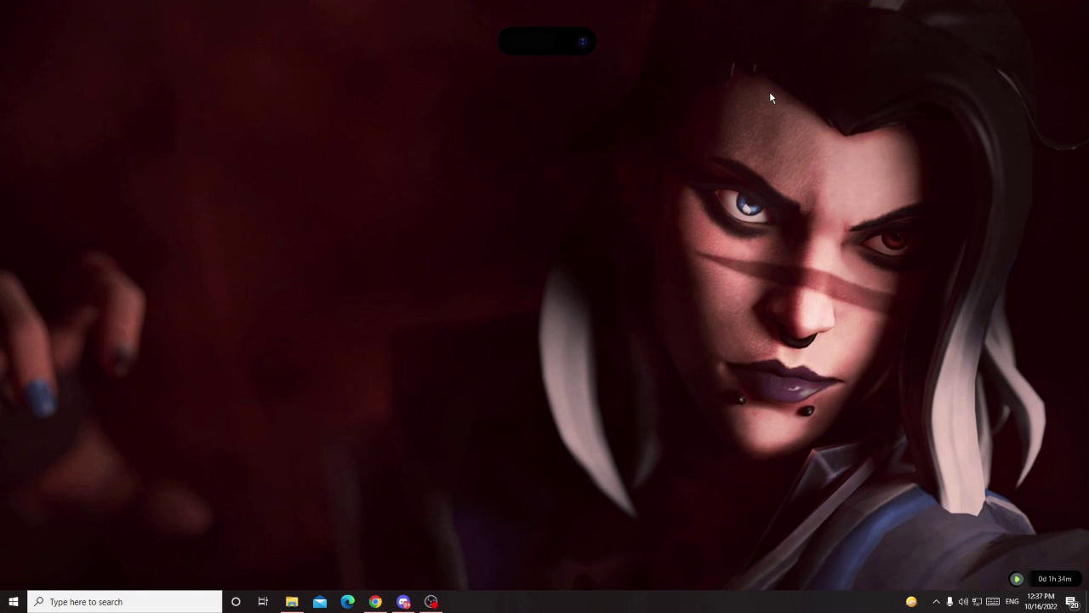
Step: Open Task Manager from the Start right-click menu, showing Discord (32 bit) still running
{"action": "right_click", "coordinate": [706, 602]}
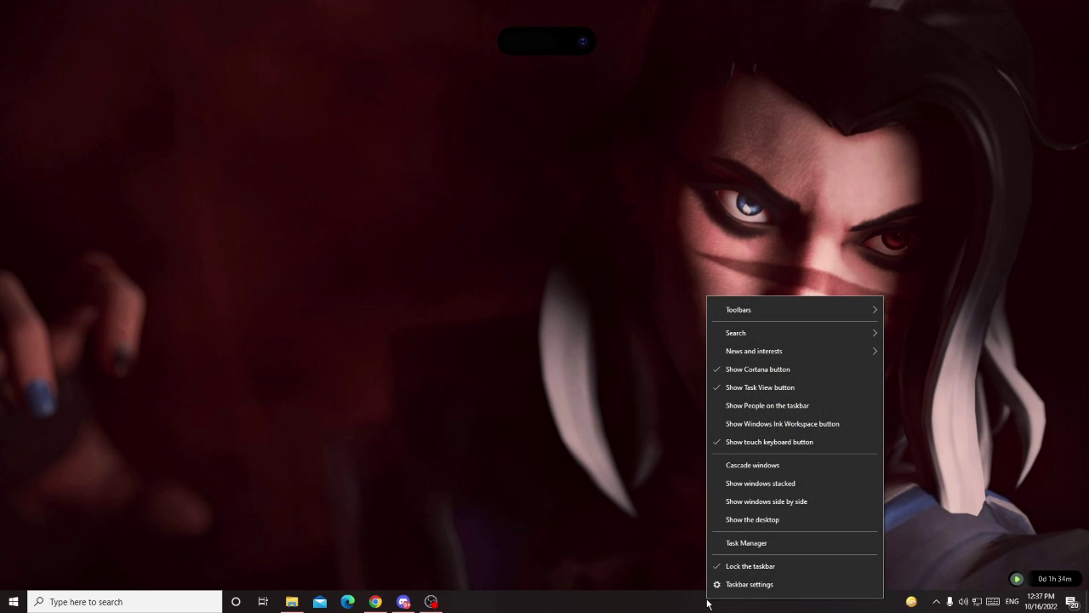
{"action": "left_click", "coordinate": [746, 545]}
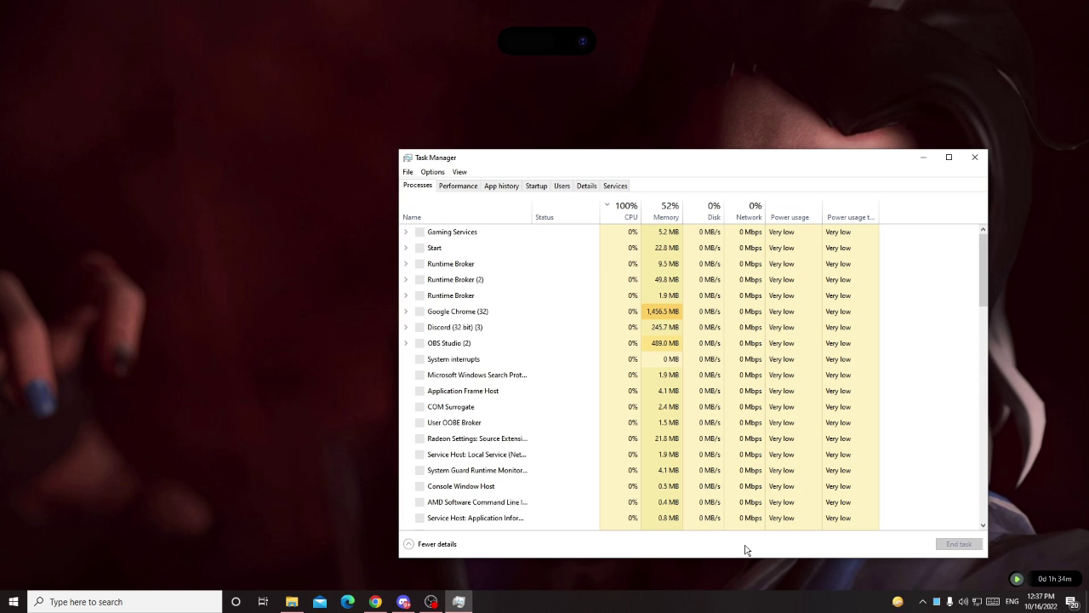
{"action": "left_click", "coordinate": [977, 166]}
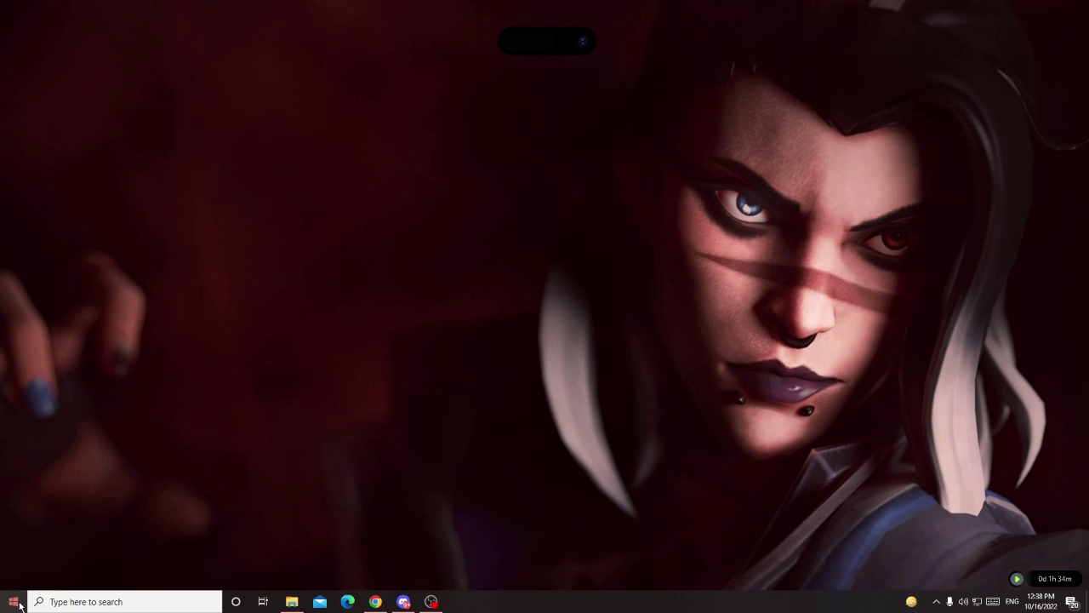
{"action": "right_click", "coordinate": [19, 604]}
{"action": "left_click", "coordinate": [78, 472]}
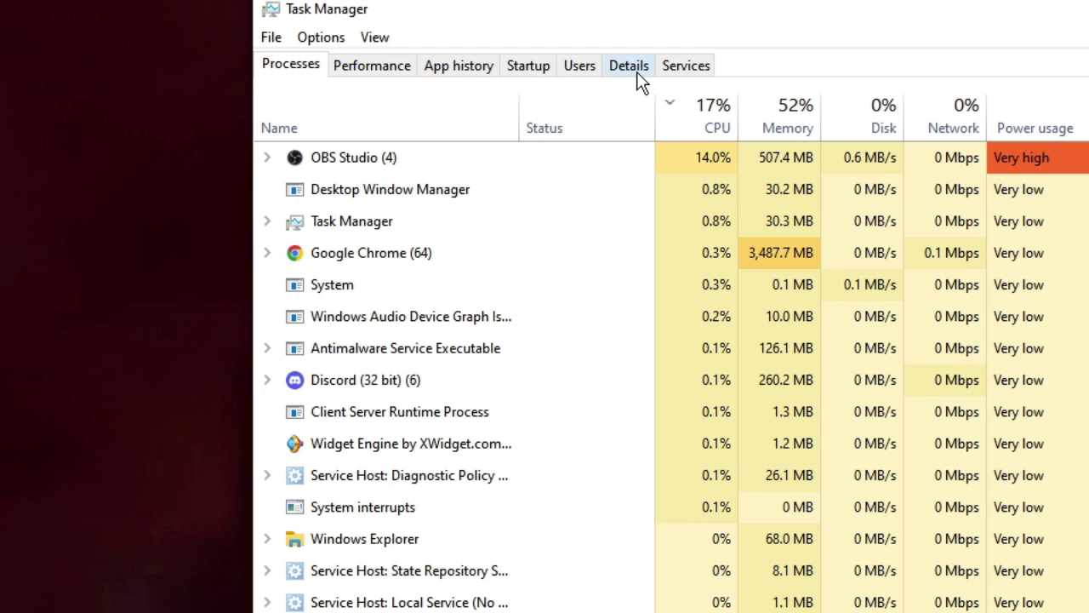
Step: End the Discord.exe process tree from Task Manager's Details list
{"action": "left_click", "coordinate": [637, 74]}
{"action": "scroll", "coordinate": [410, 256], "scroll_direction": "down", "scroll_amount": 4}
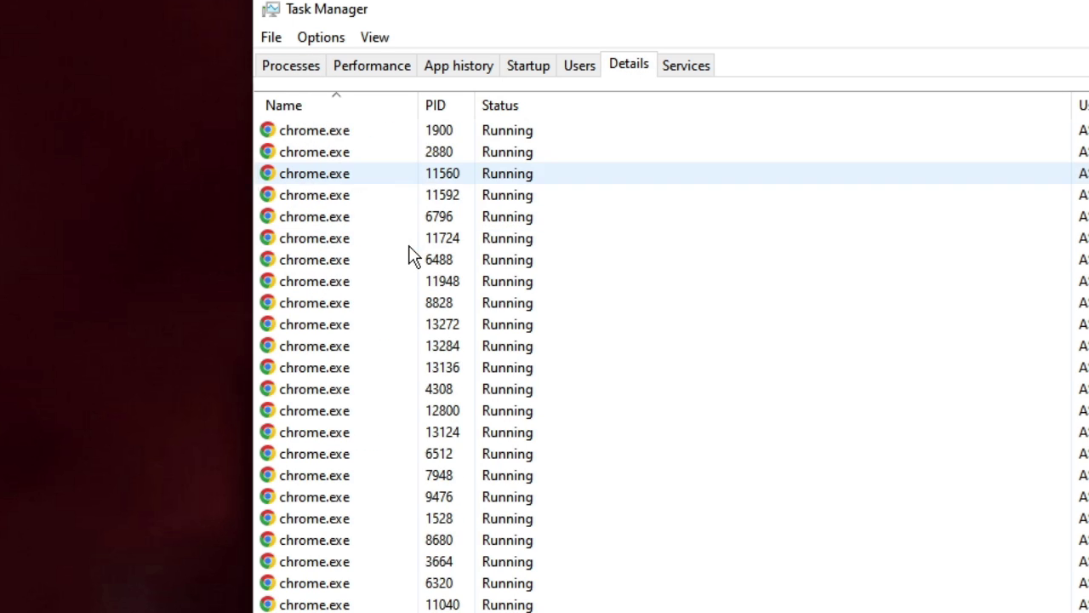
{"action": "scroll", "coordinate": [409, 251], "scroll_direction": "down", "scroll_amount": 5}
{"action": "scroll", "coordinate": [410, 255], "scroll_direction": "down", "scroll_amount": 8}
{"action": "scroll", "coordinate": [410, 256], "scroll_direction": "down", "scroll_amount": 3}
{"action": "scroll", "coordinate": [409, 259], "scroll_direction": "down", "scroll_amount": 1}
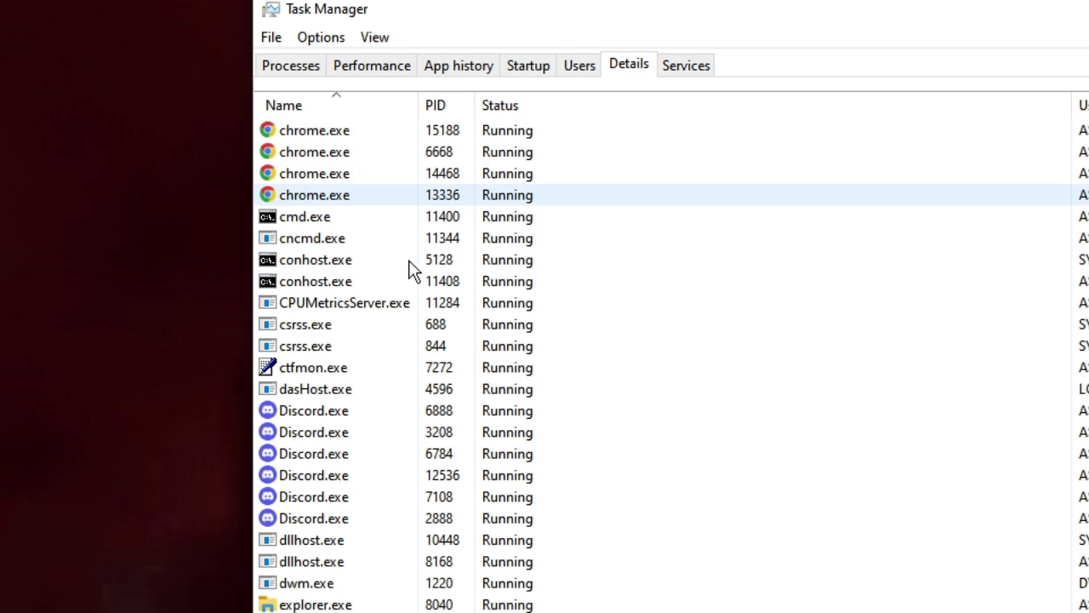
{"action": "right_click", "coordinate": [352, 413]}
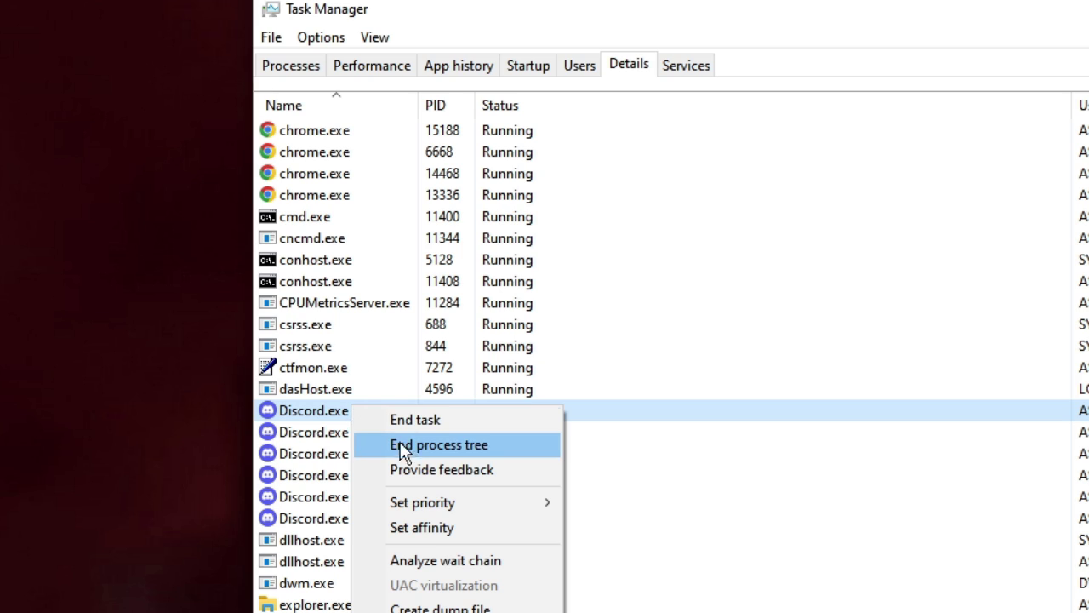
{"action": "left_click", "coordinate": [490, 444]}
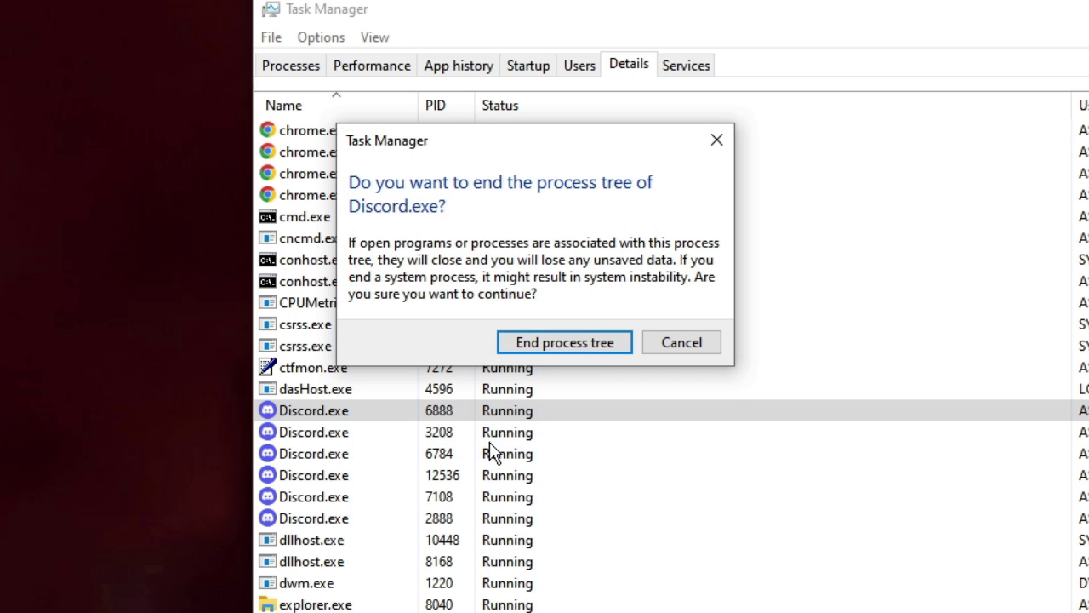
{"action": "left_click", "coordinate": [567, 346]}
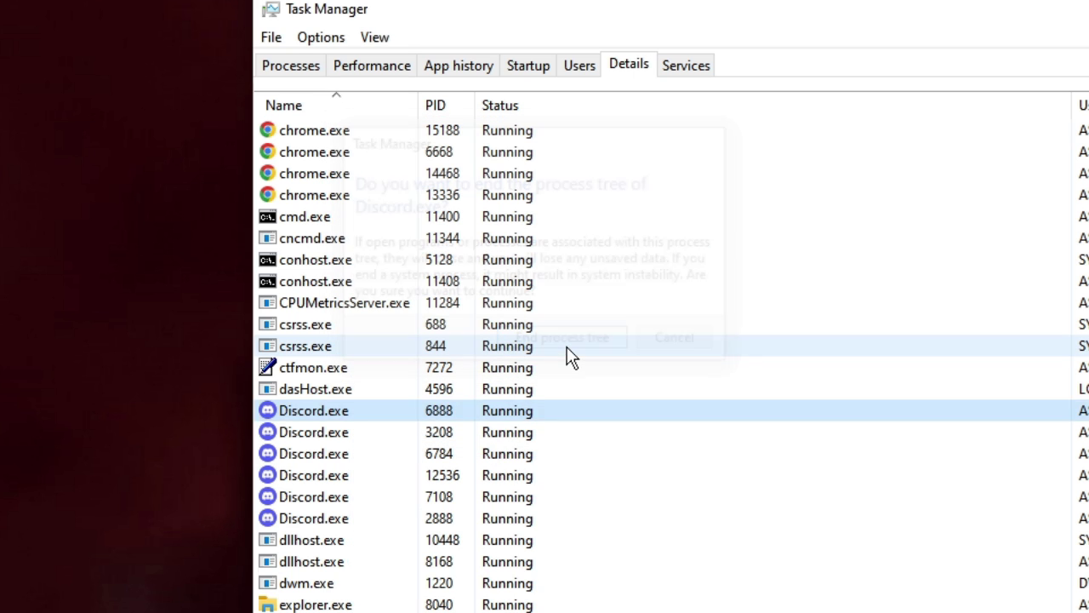
Step: Check the Details list for leftover Discord processes and close Task Manager
{"action": "scroll", "coordinate": [530, 417], "scroll_direction": "down", "scroll_amount": 10}
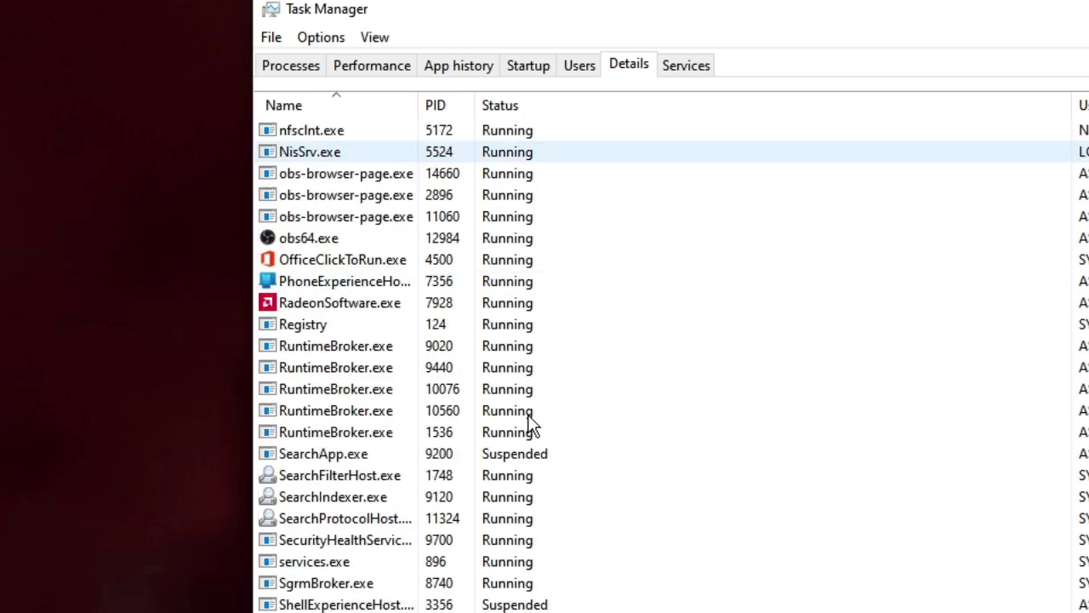
{"action": "scroll", "coordinate": [530, 425], "scroll_direction": "down", "scroll_amount": 6}
{"action": "scroll", "coordinate": [447, 389], "scroll_direction": "down", "scroll_amount": 9}
{"action": "scroll", "coordinate": [397, 431], "scroll_direction": "down", "scroll_amount": 2}
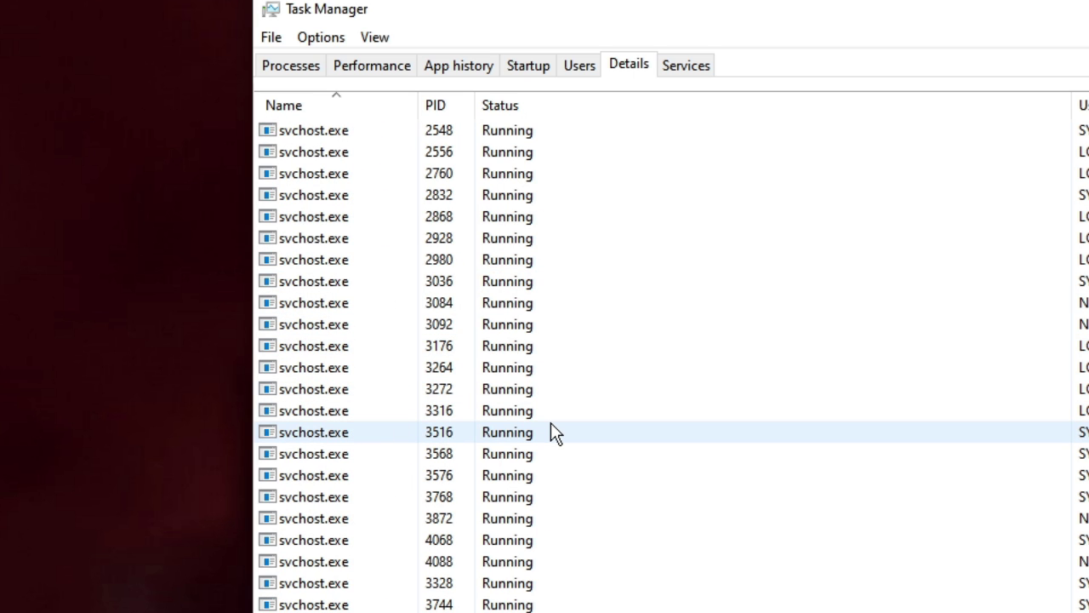
{"action": "scroll", "coordinate": [551, 433], "scroll_direction": "down", "scroll_amount": 4}
{"action": "scroll", "coordinate": [584, 433], "scroll_direction": "down", "scroll_amount": 1}
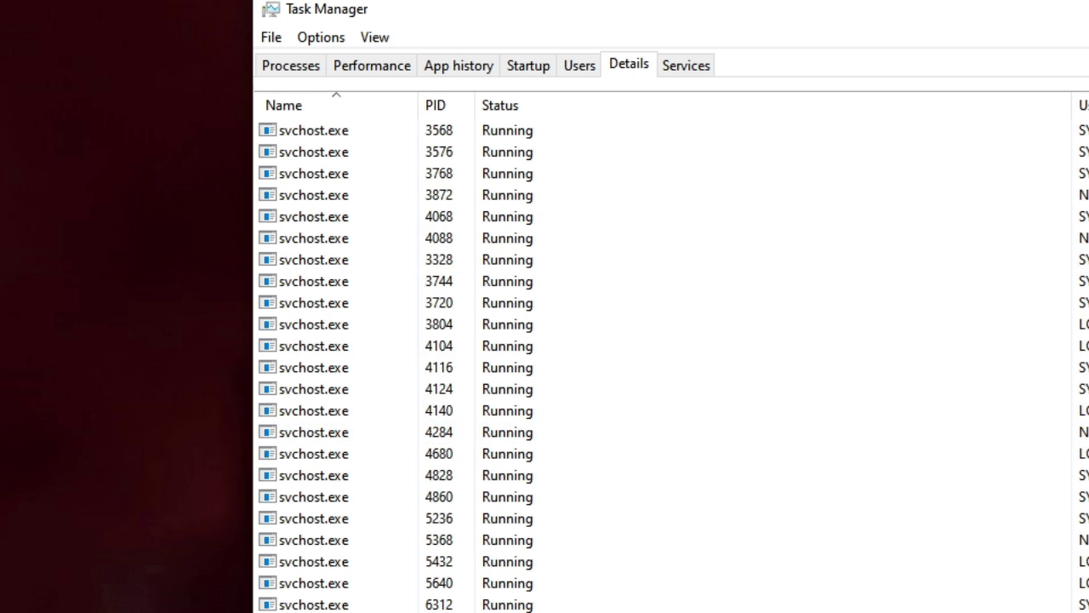
{"action": "key", "text": "alt+F4"}
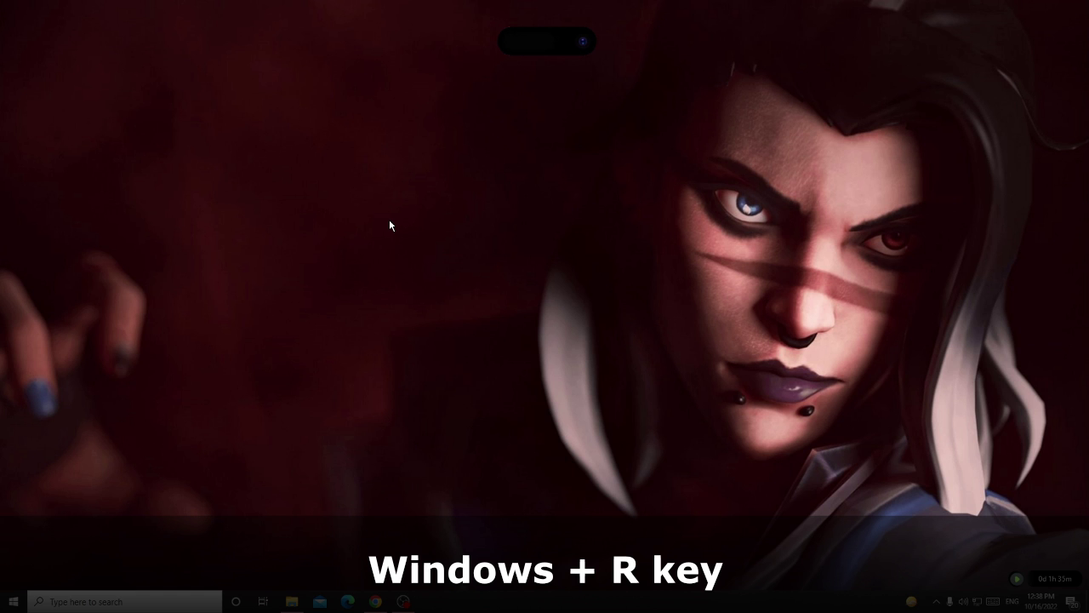
Step: Run 'temp' and recycle every Temp folder item, skipping the three still in use
{"action": "key", "text": "super+r"}
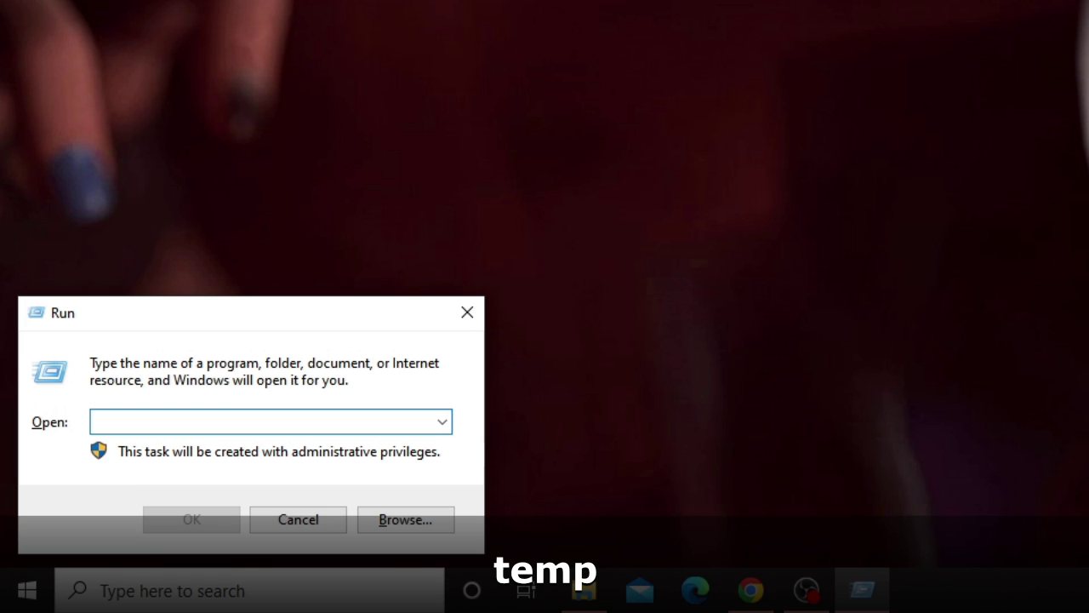
{"action": "type", "text": "temp"}
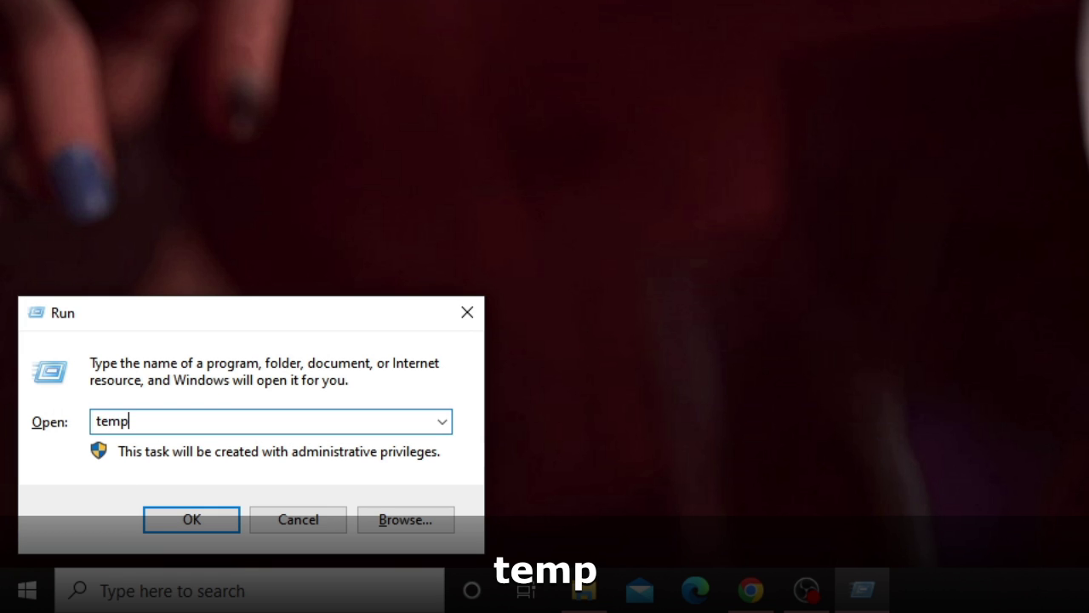
{"action": "left_click", "coordinate": [178, 519]}
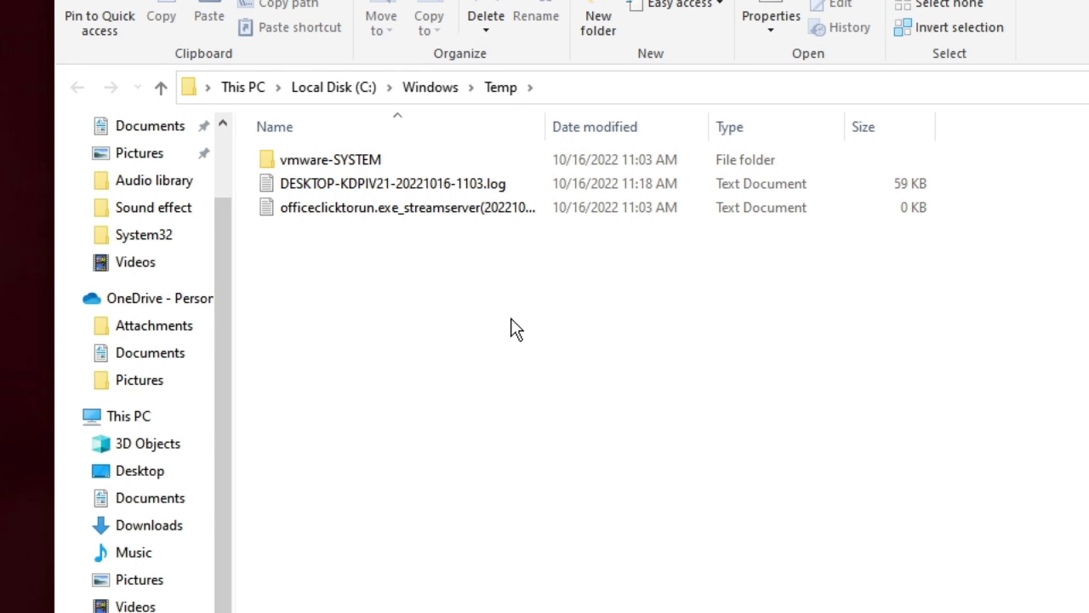
{"action": "key", "text": "ctrl+a"}
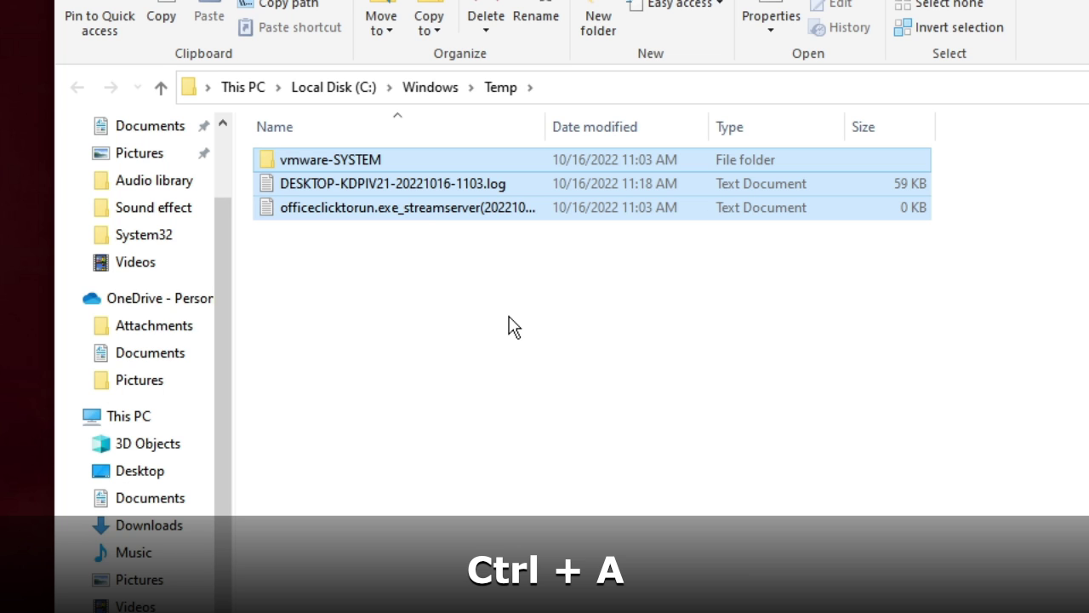
{"action": "key", "text": "Delete"}
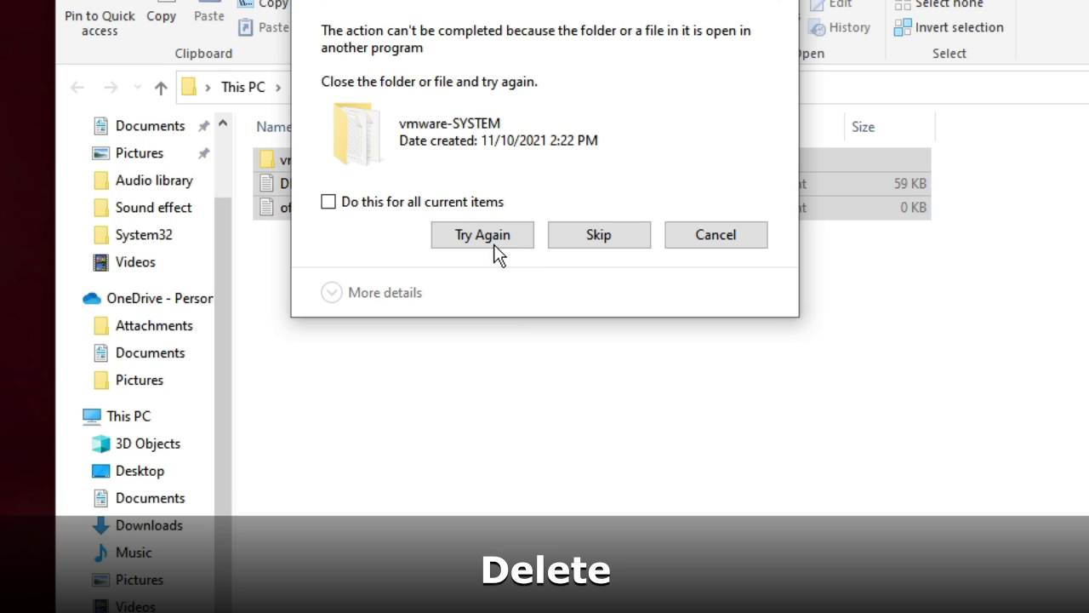
{"action": "key", "text": "alt+d"}
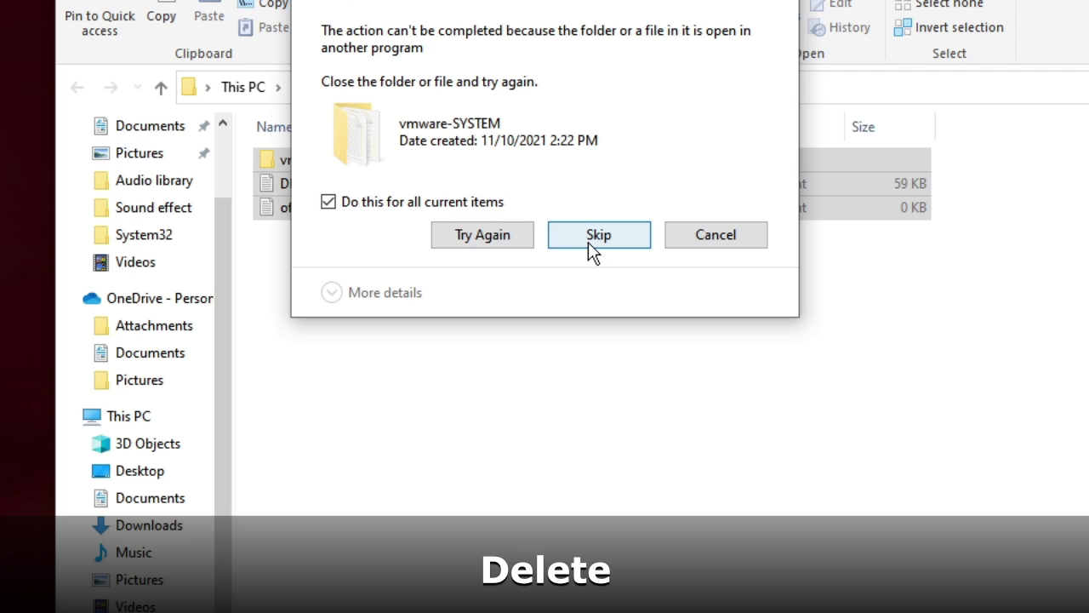
{"action": "left_click", "coordinate": [588, 242]}
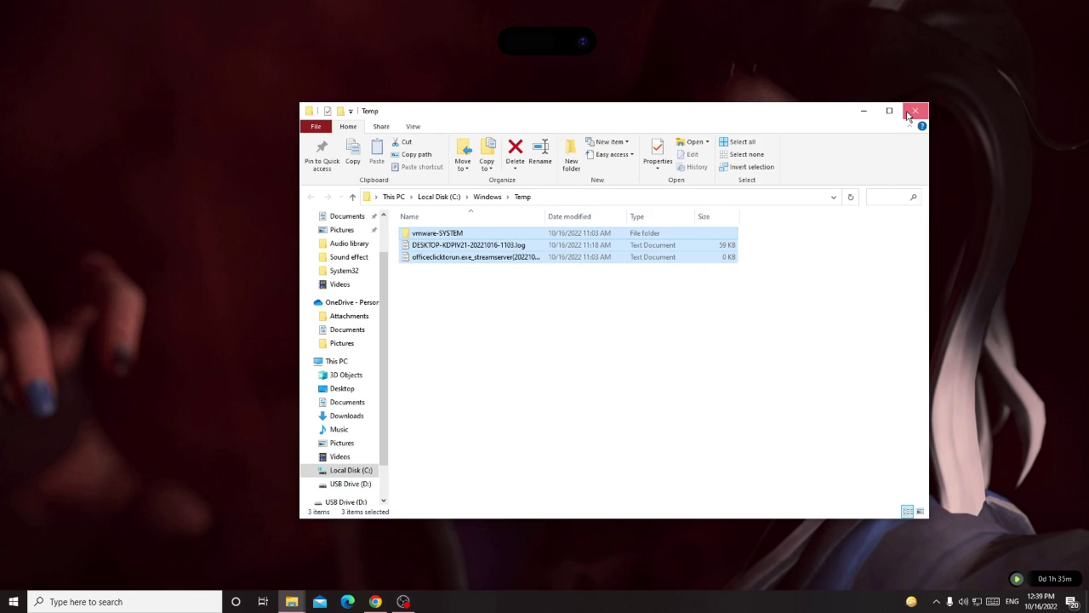
{"action": "left_click", "coordinate": [911, 112]}
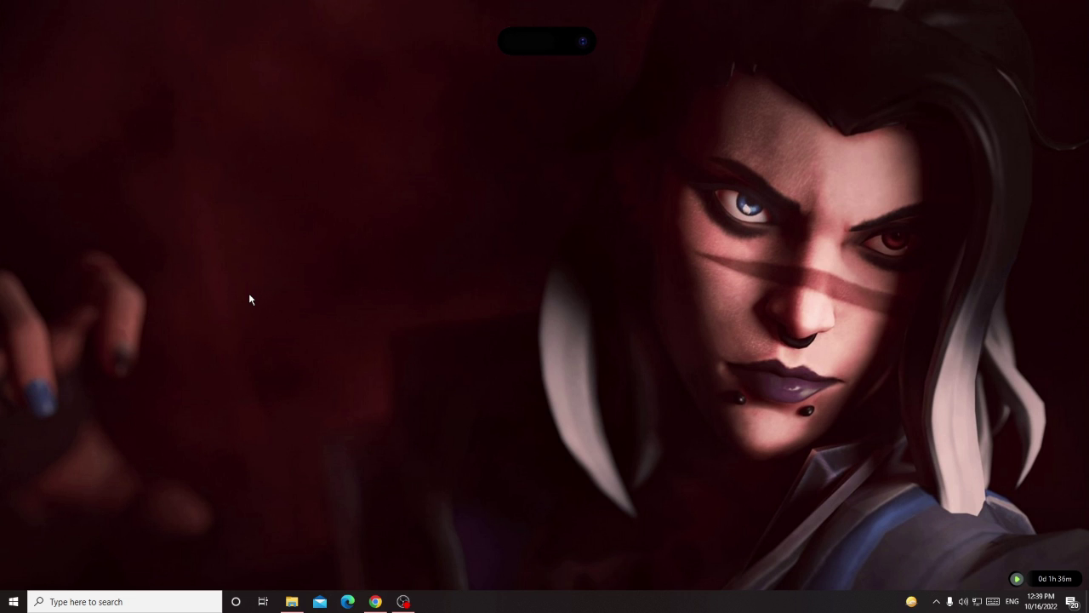
Step: Open %appdata% and delete the discord folder from AppData Roaming
{"action": "key", "text": "super+r"}
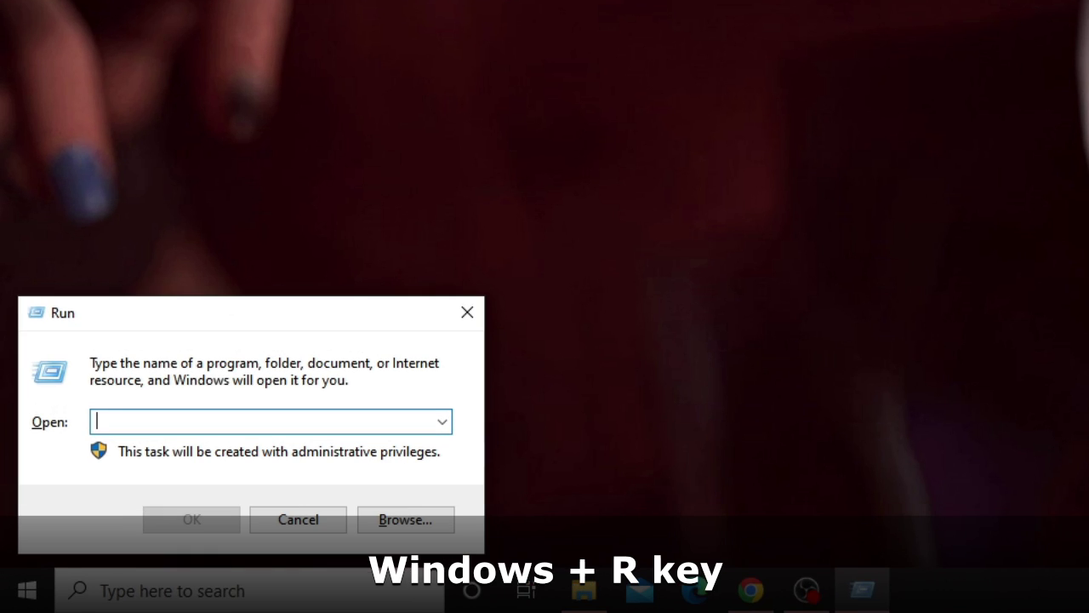
{"action": "type", "text": "%a"}
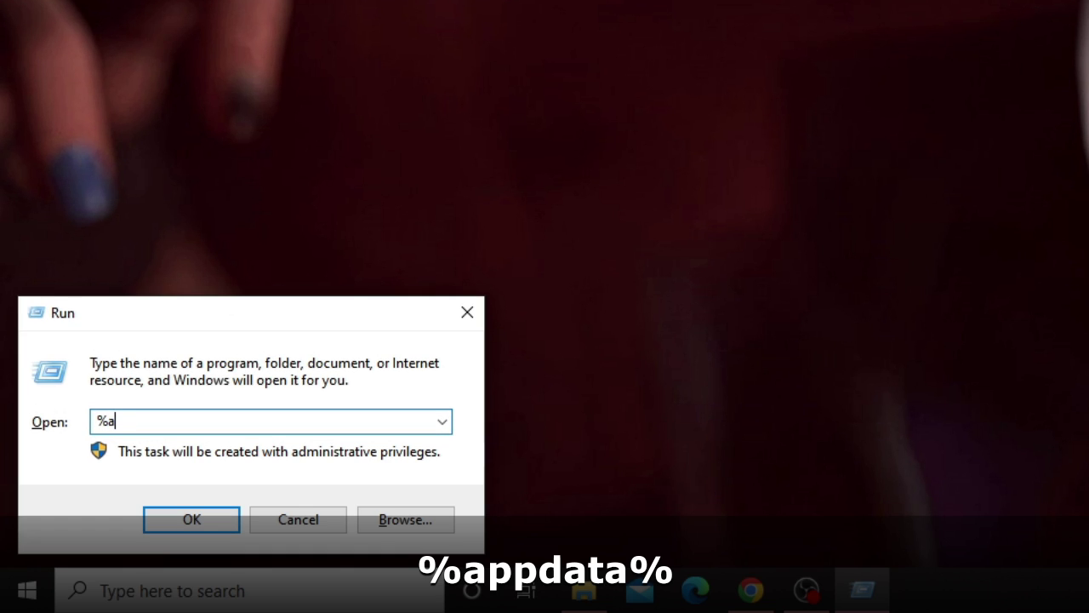
{"action": "type", "text": "ppda"}
{"action": "type", "text": "ta%"}
{"action": "left_click", "coordinate": [201, 523]}
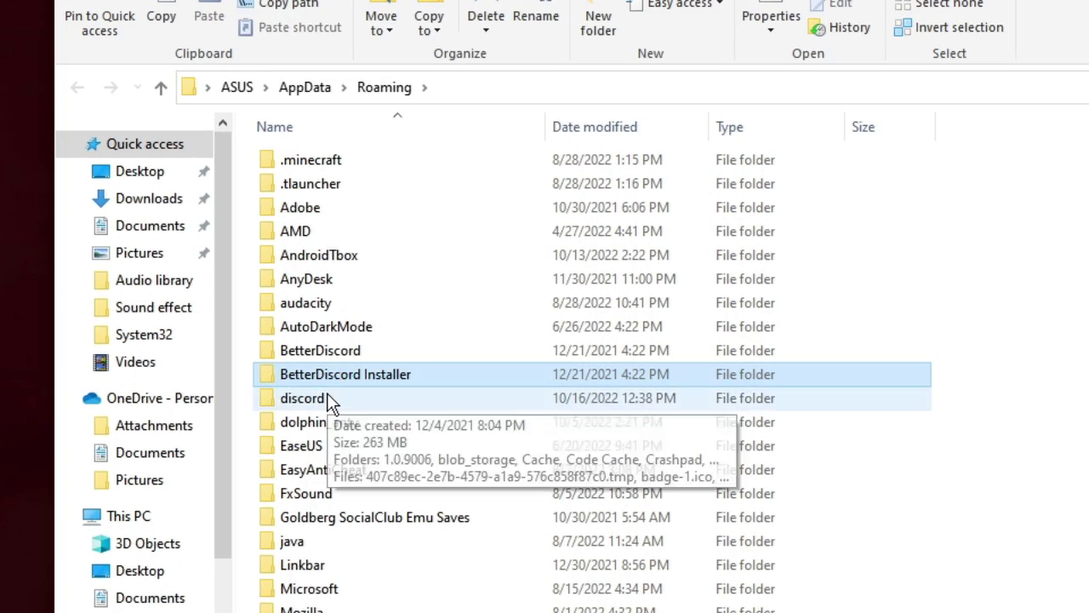
{"action": "left_click", "coordinate": [398, 374]}
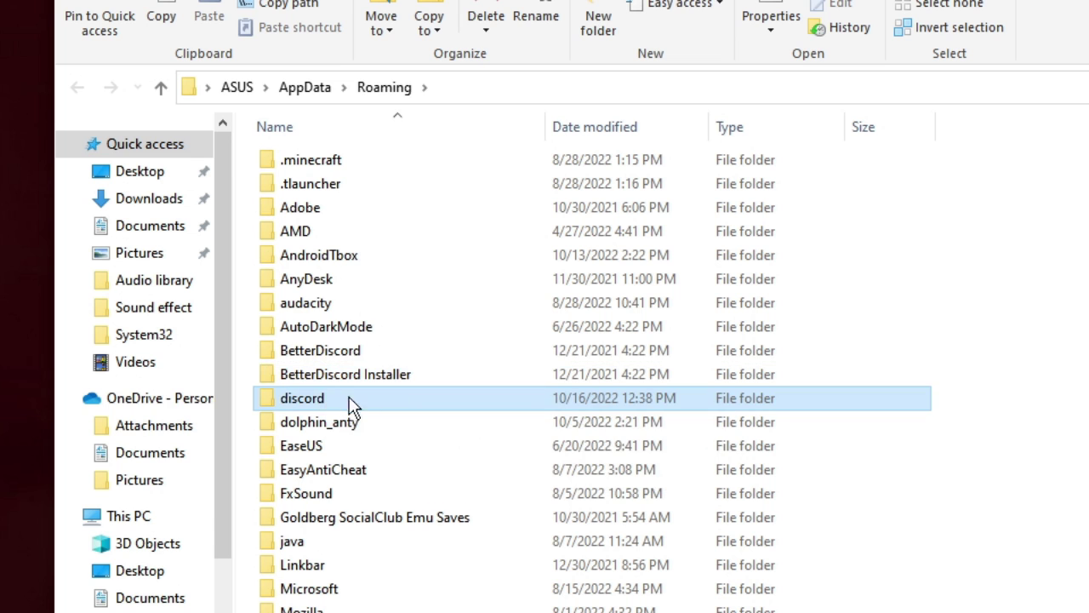
{"action": "mouse_move", "coordinate": [366, 373]}
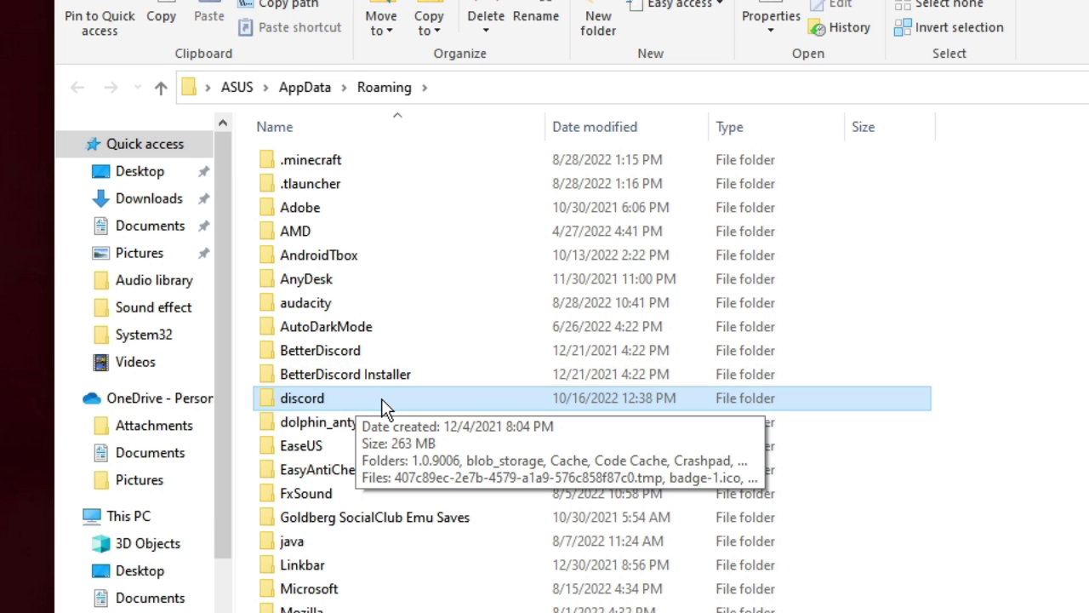
{"action": "right_click", "coordinate": [382, 398]}
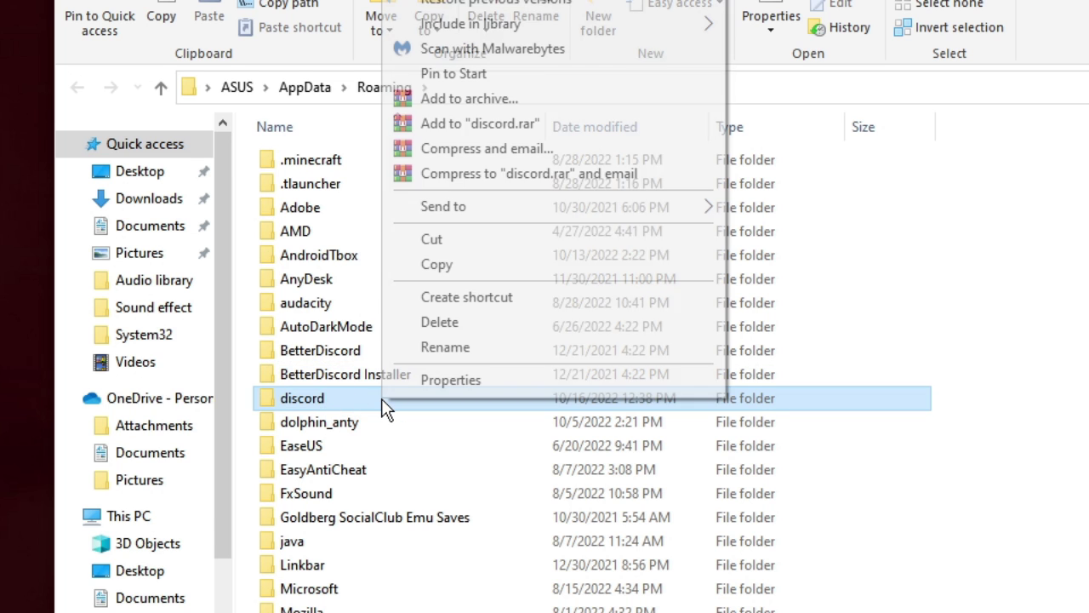
{"action": "left_click", "coordinate": [466, 321]}
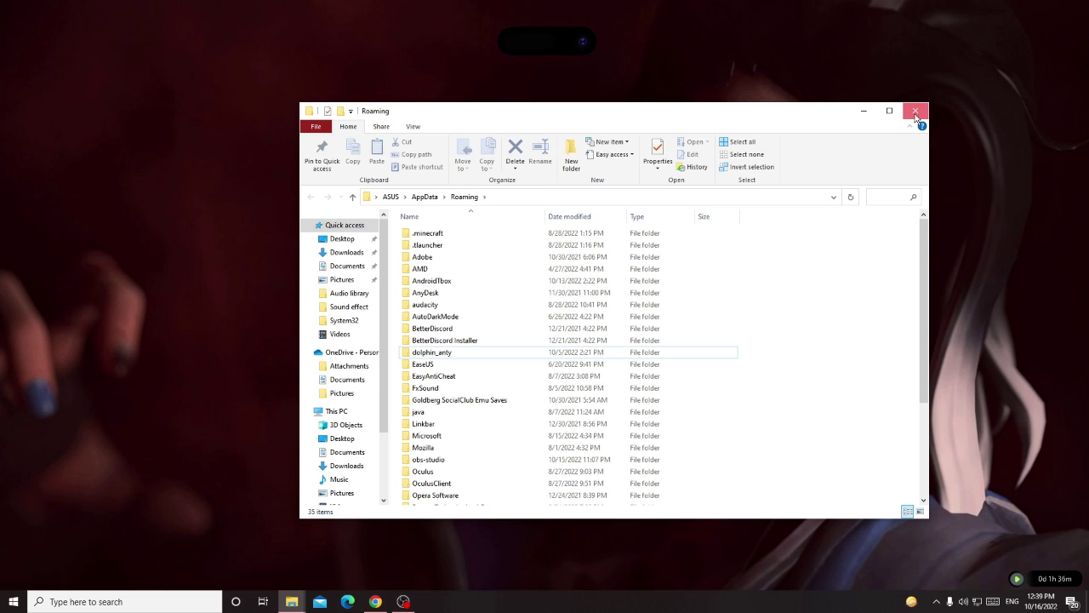
{"action": "left_click", "coordinate": [914, 112]}
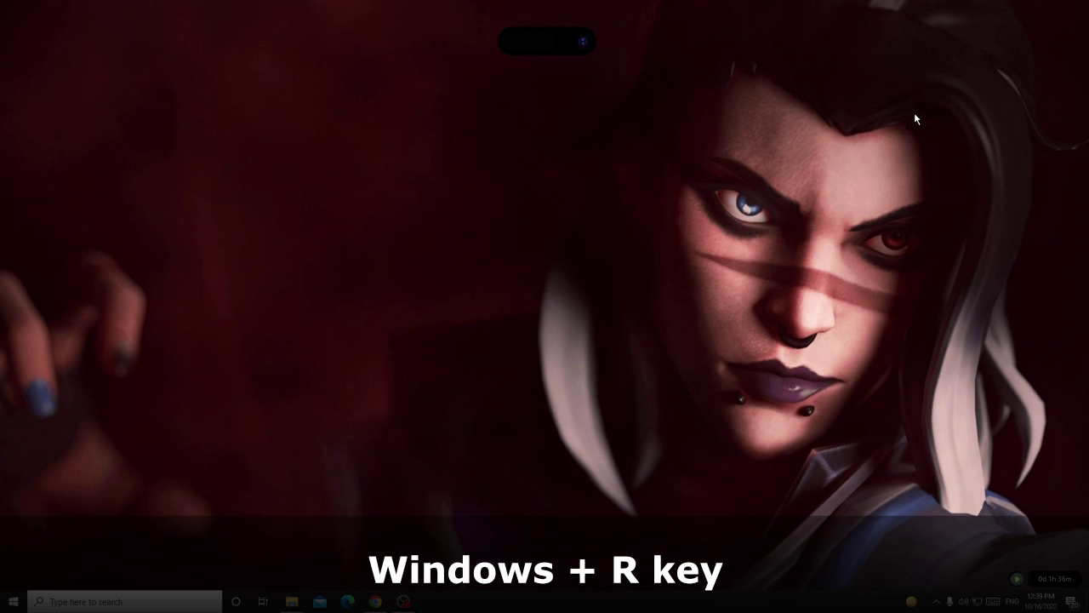
Step: Open %localappdata% and delete the Discord folder from AppData Local
{"action": "key", "text": "super+r"}
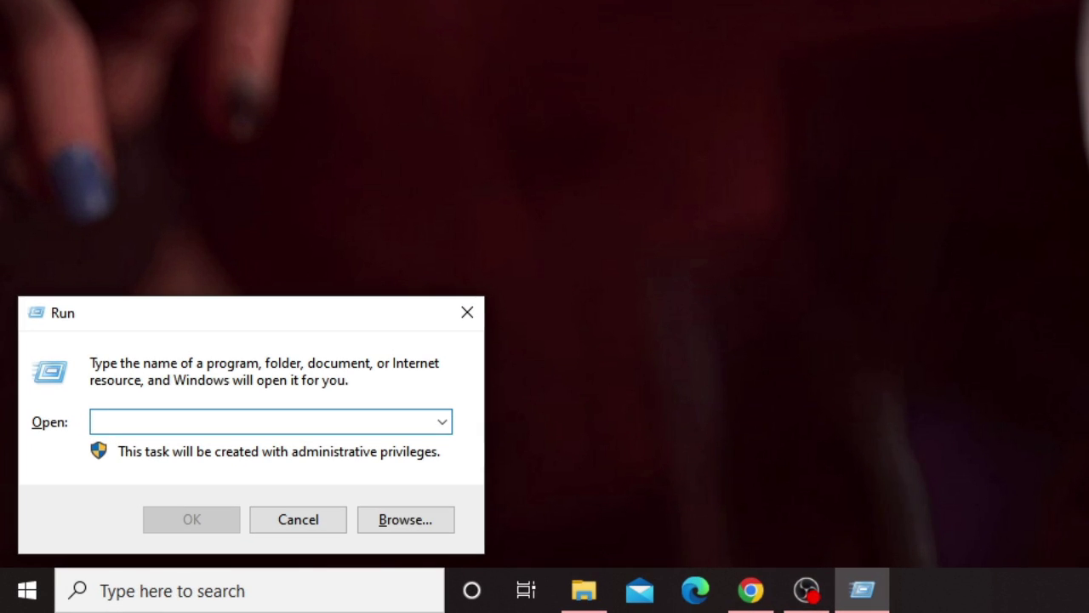
{"action": "type", "text": "%"}
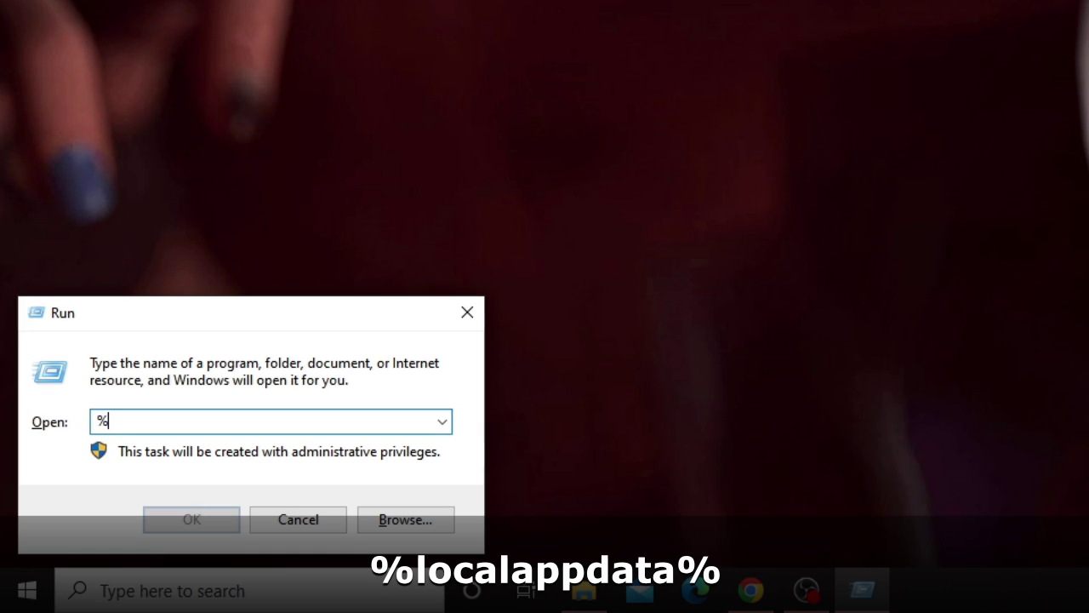
{"action": "type", "text": "a"}
{"action": "key", "text": "BackSpace"}
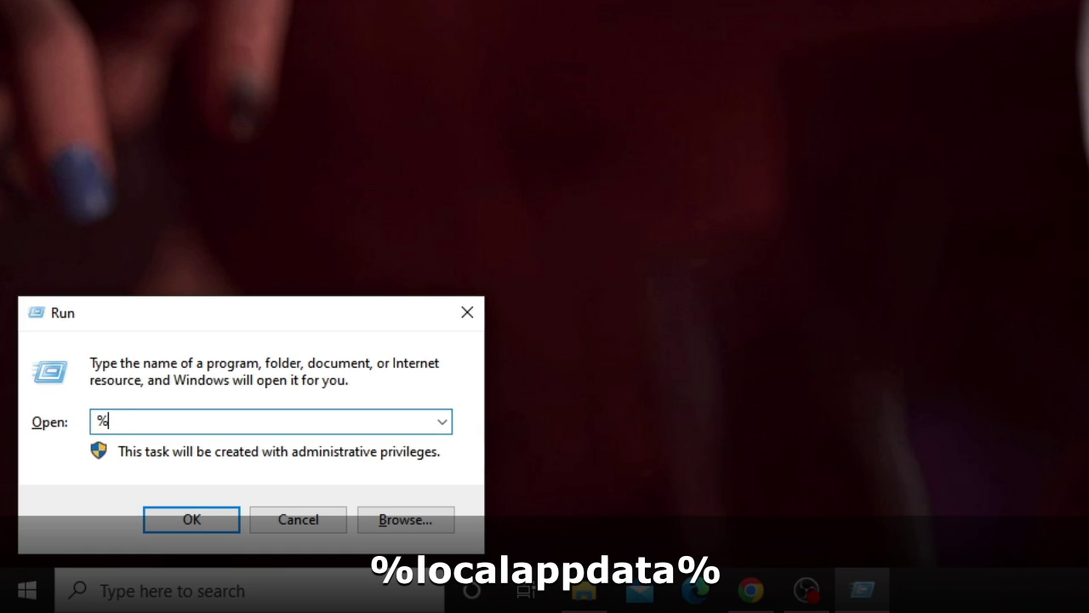
{"action": "type", "text": "localapp"}
{"action": "type", "text": "data%"}
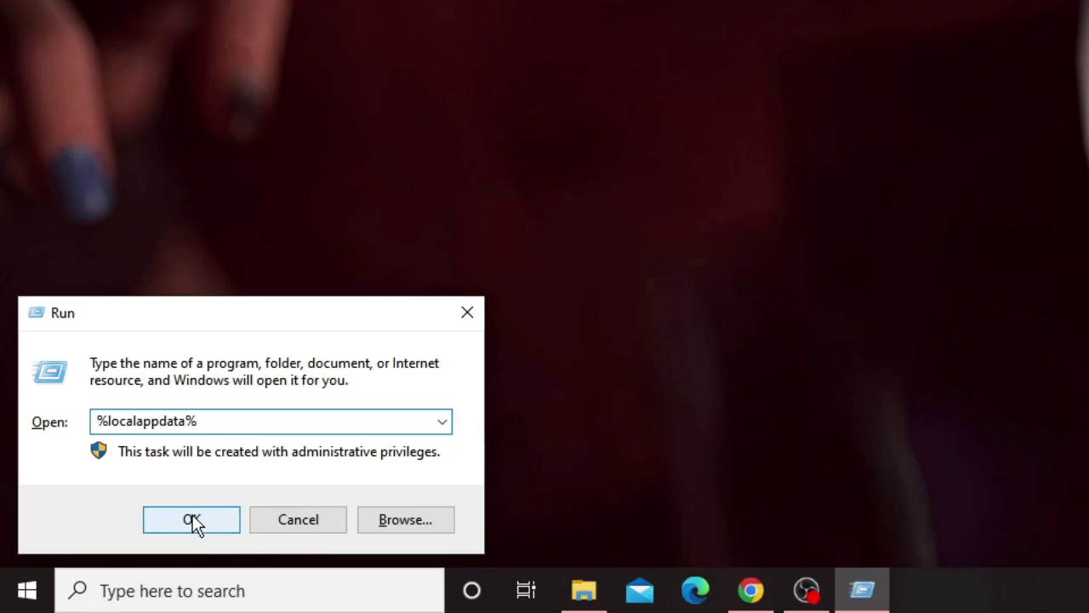
{"action": "left_click", "coordinate": [192, 519]}
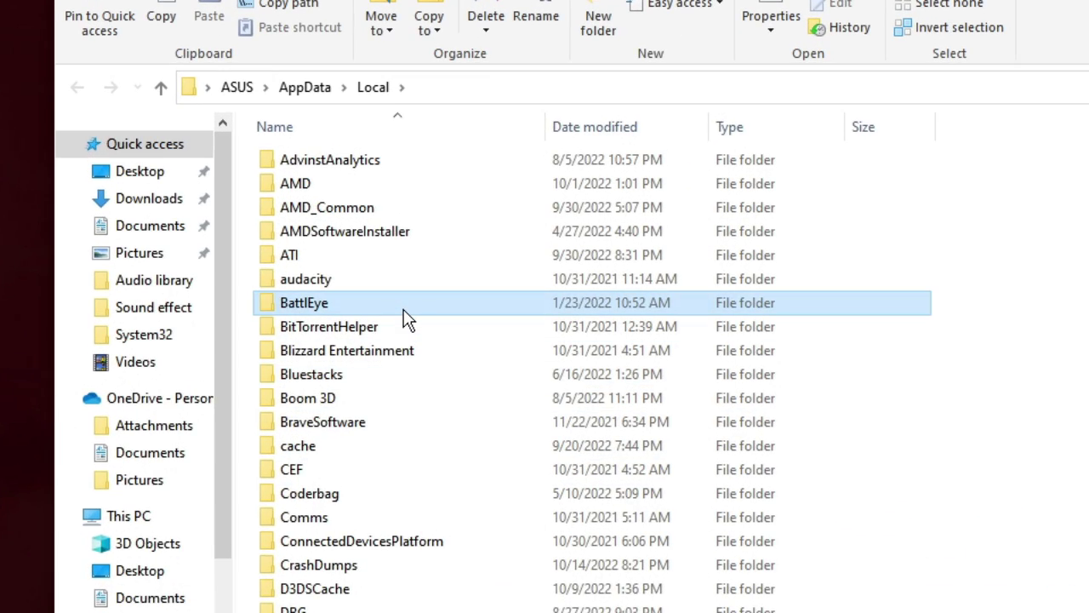
{"action": "key", "text": "d"}
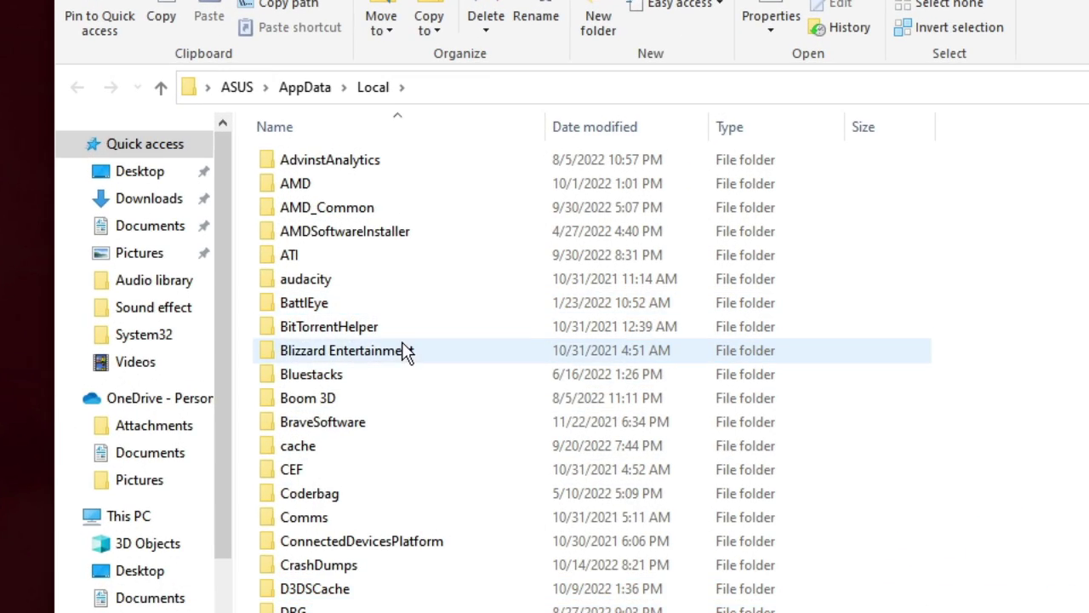
{"action": "right_click", "coordinate": [364, 609]}
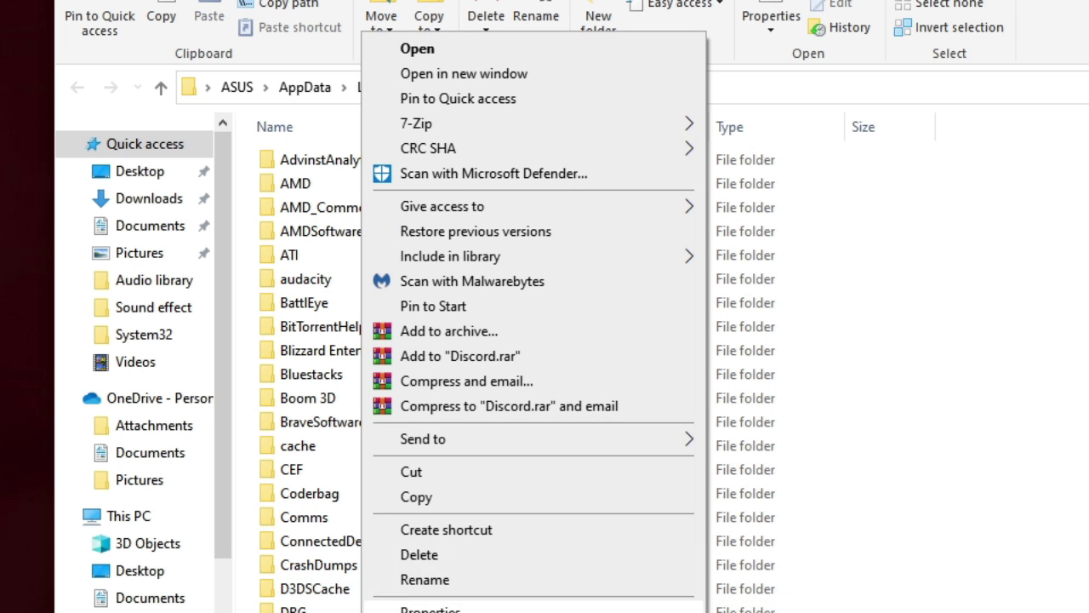
{"action": "left_click", "coordinate": [437, 561]}
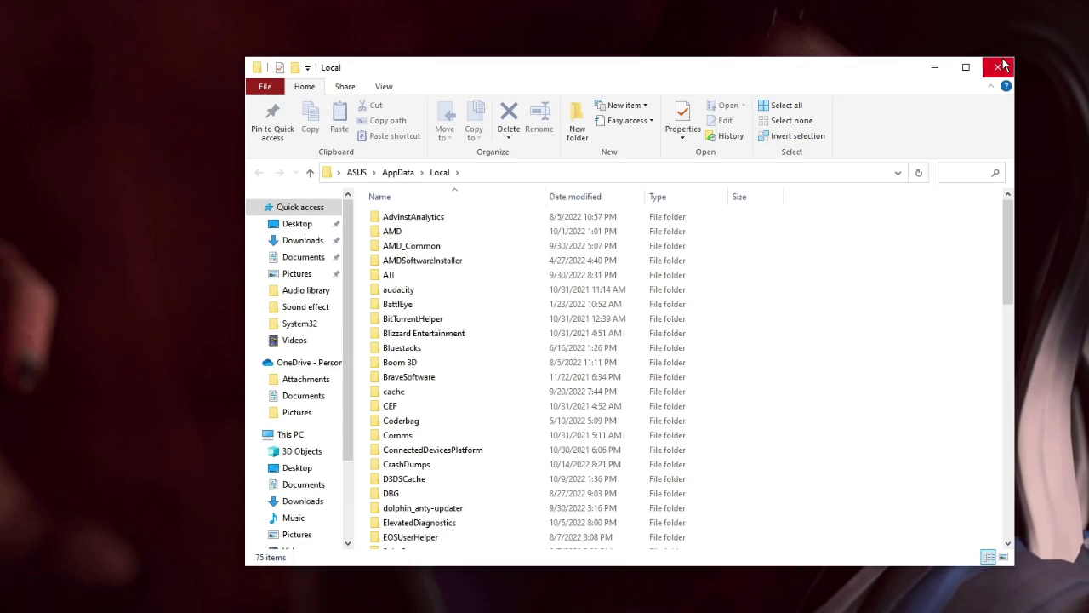
Step: Close Explorer, try launching Discord from search, and delete the broken shortcut
{"action": "left_click", "coordinate": [999, 66]}
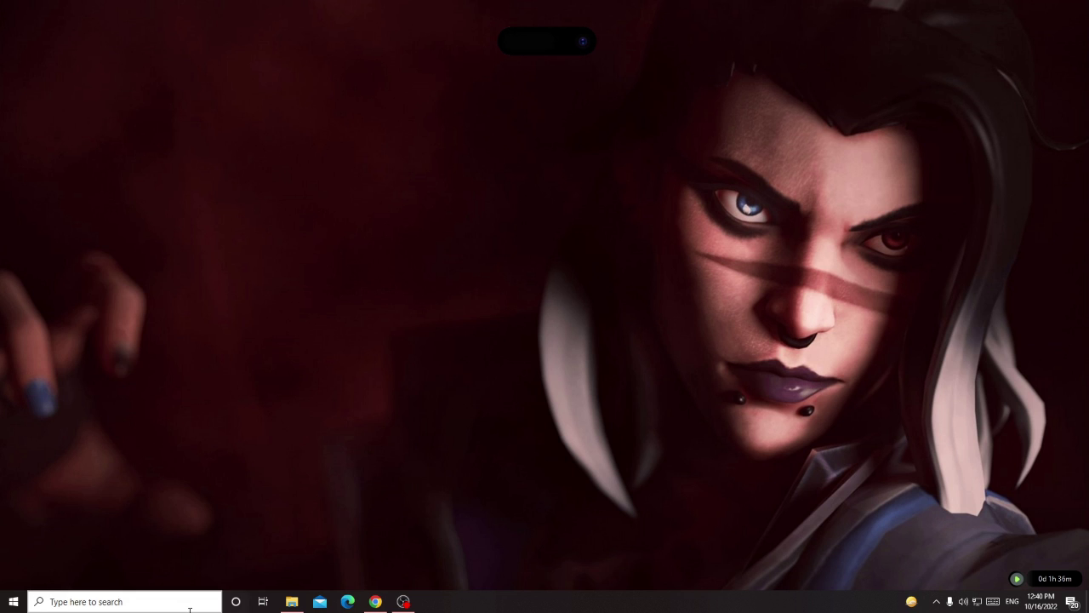
{"action": "left_click", "coordinate": [171, 602]}
{"action": "type", "text": "dis"}
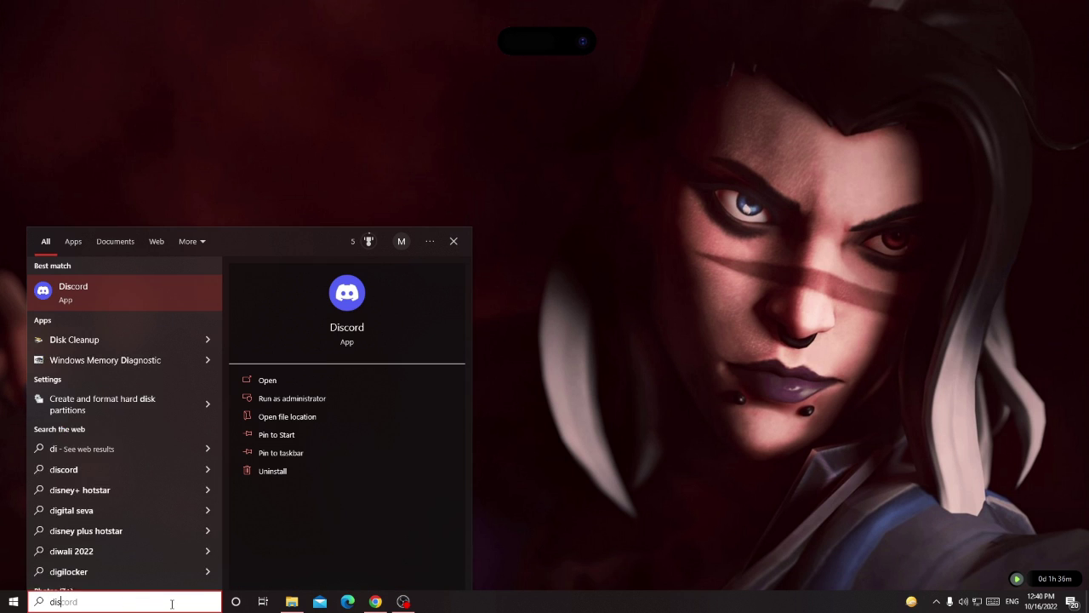
{"action": "type", "text": "cord"}
{"action": "key", "text": "Return"}
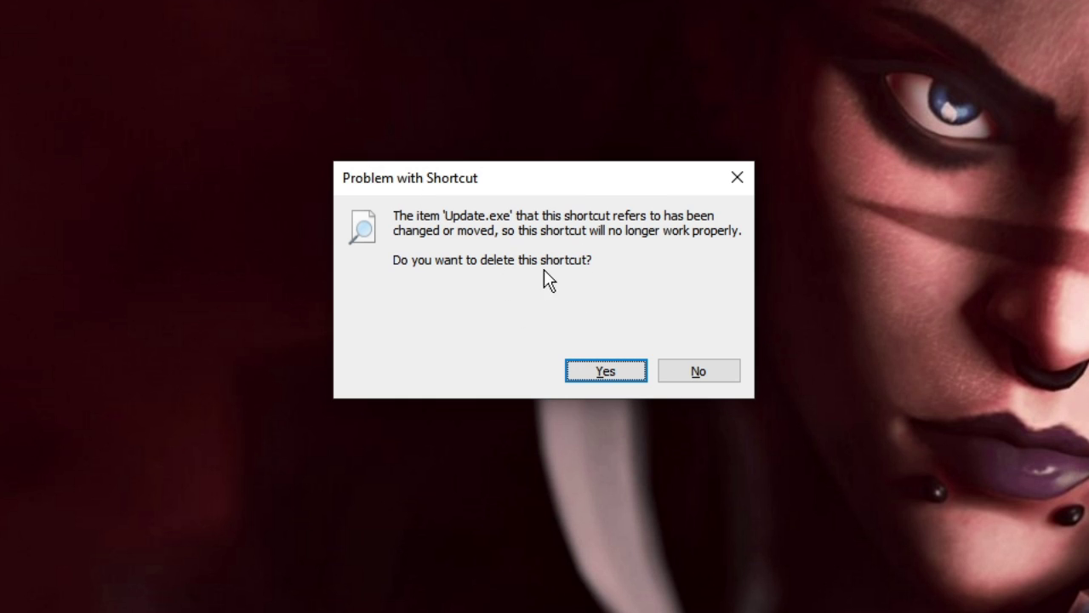
{"action": "left_click", "coordinate": [597, 374]}
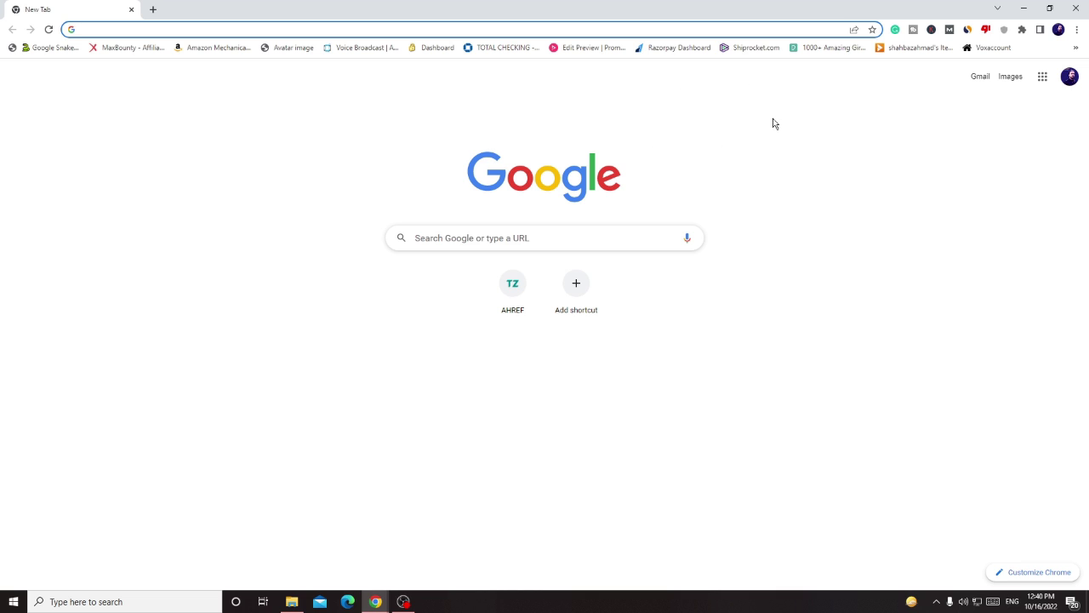
Step: Download DiscordSetup.exe for Windows from discord.com and run it
{"action": "left_click", "coordinate": [707, 32]}
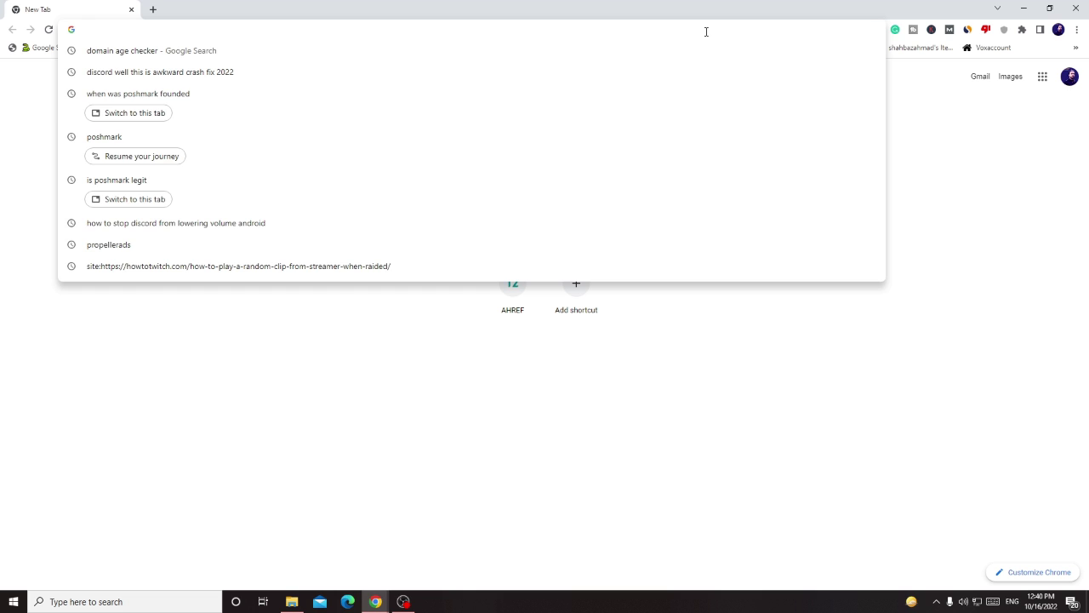
{"action": "type", "text": "discord.co"}
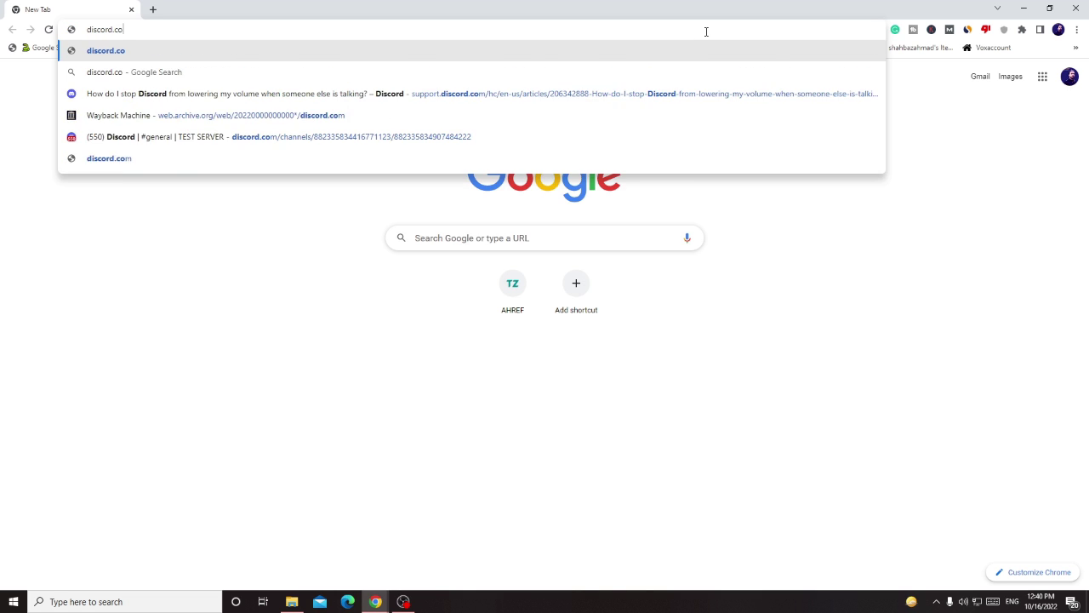
{"action": "type", "text": "m"}
{"action": "key", "text": "Return"}
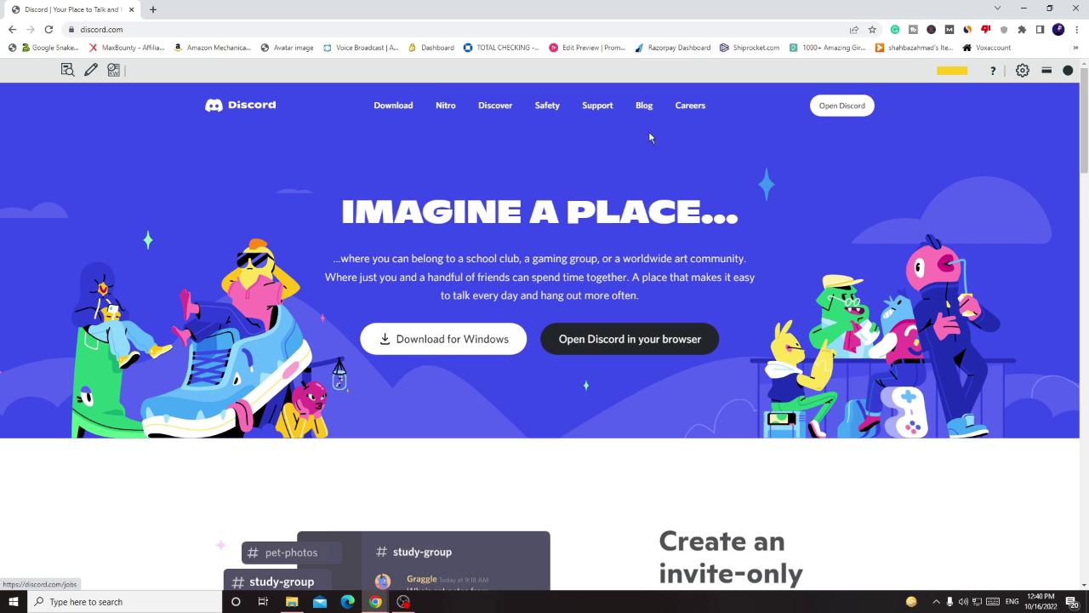
{"action": "left_click", "coordinate": [458, 349]}
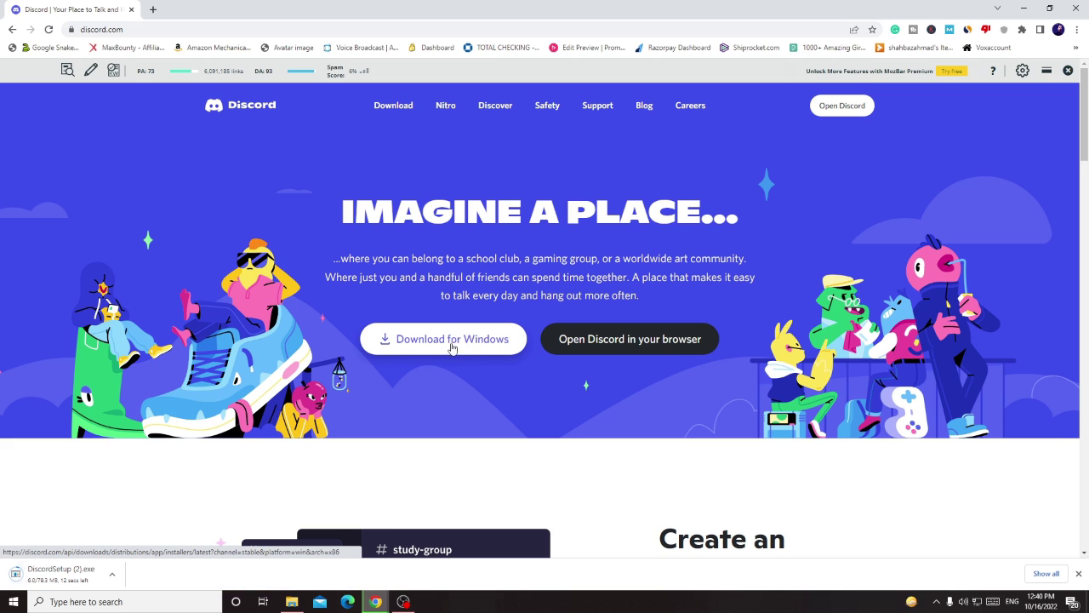
{"action": "left_click", "coordinate": [85, 576]}
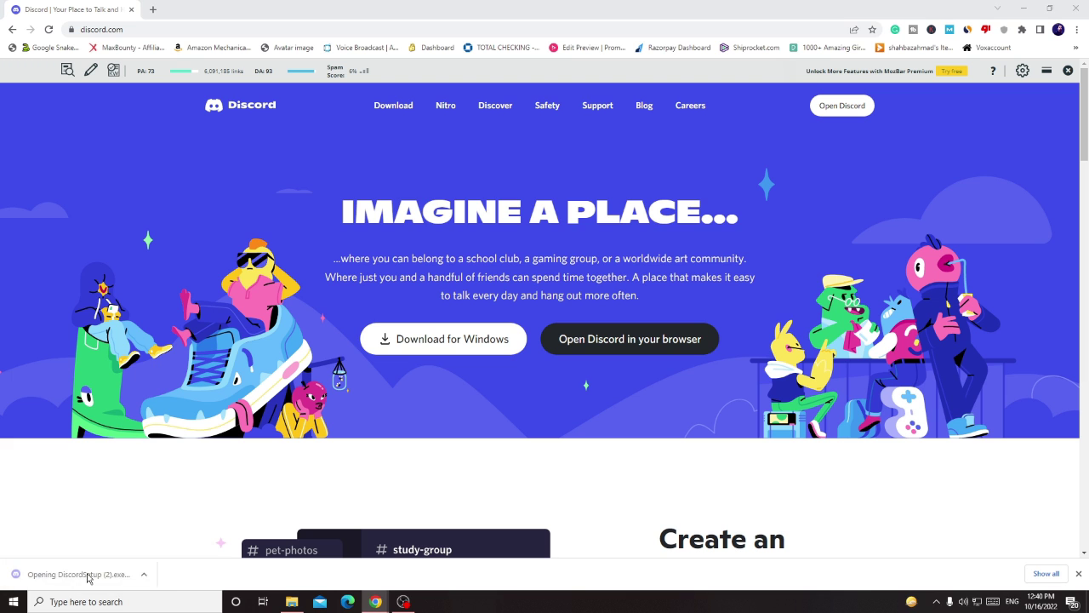
Step: Minimize Chrome so the Discord installer's update window is visible
{"action": "left_click", "coordinate": [1028, 8]}
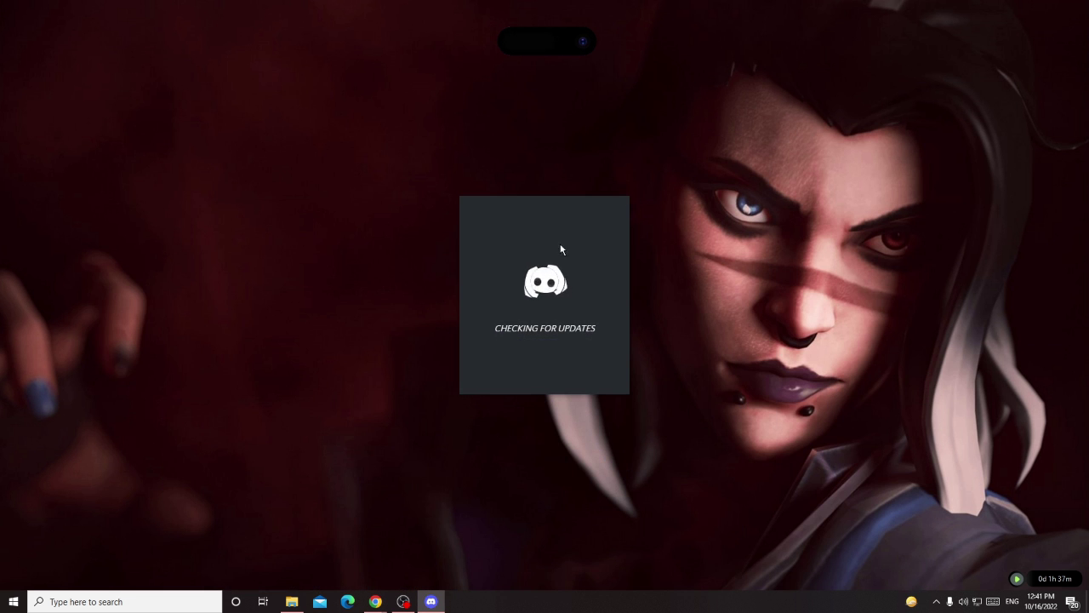